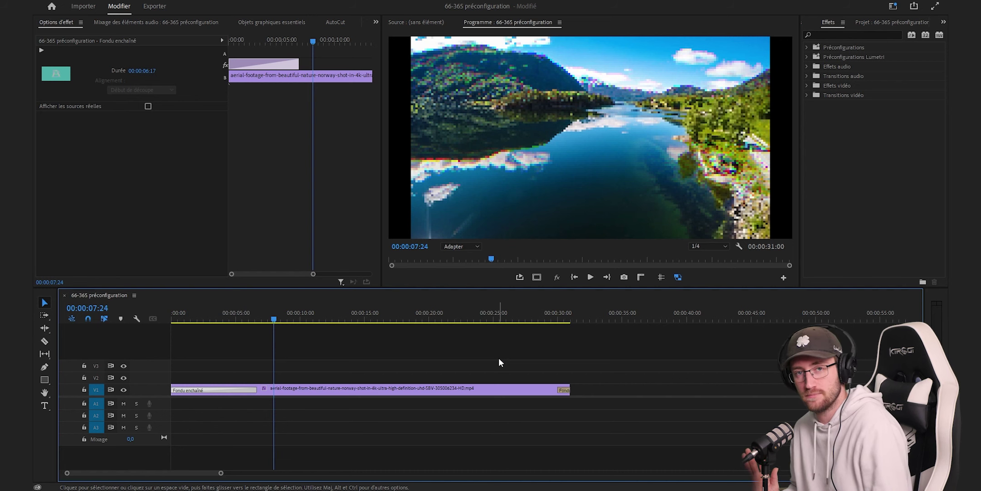
Step: Undo the two Fondu enchaîné fades, leaving the aerial Norway clip on V1 without transitions
key("ctrl+z")
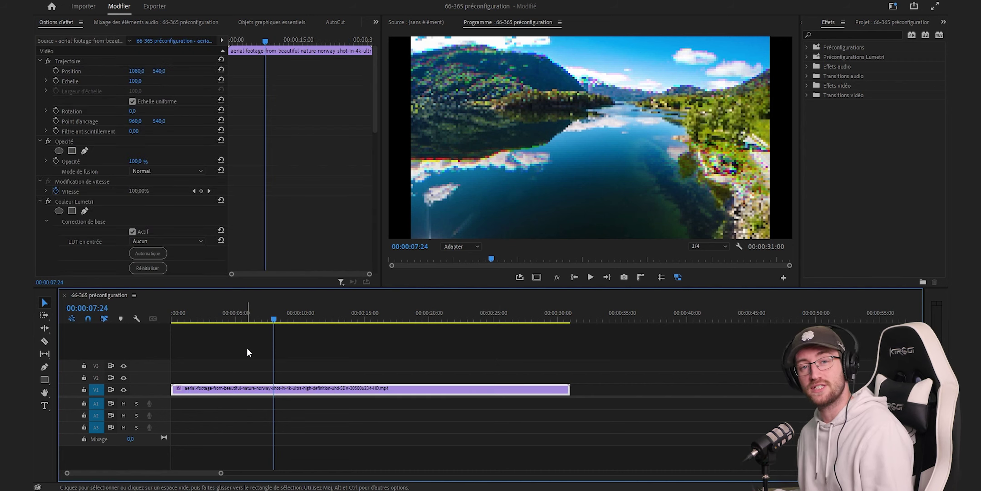
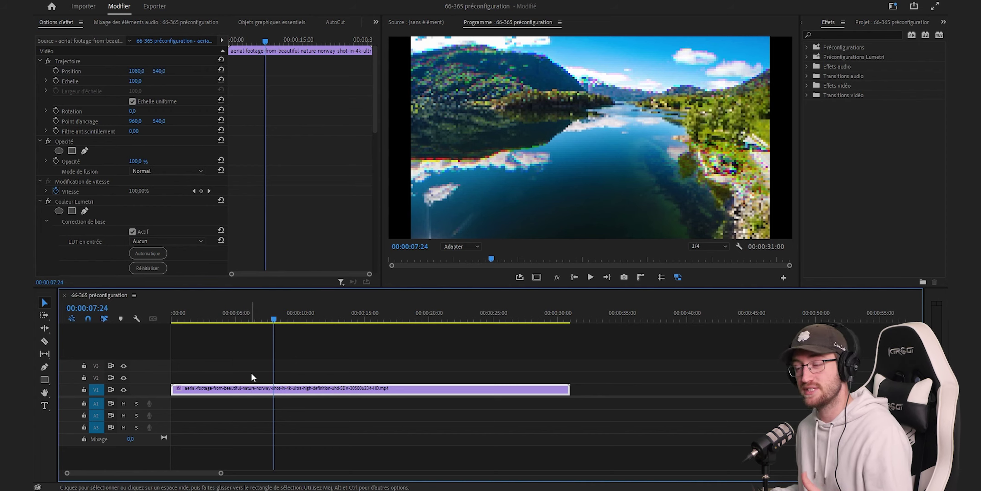
Step: Select the Opacité, Couleur Lumetri, Modification de vitesse and Trajectoire effects together in Effect Controls
left_click(73, 63)
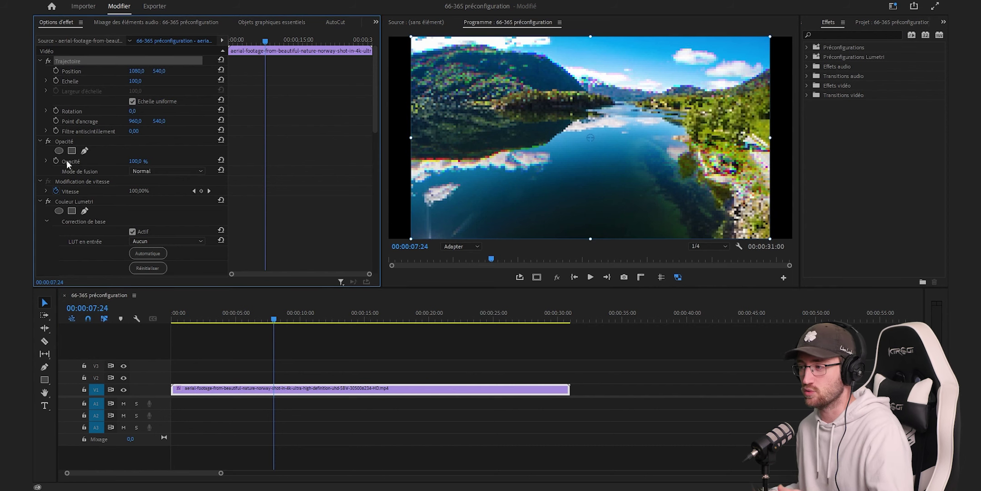
left_click(99, 201, "shift")
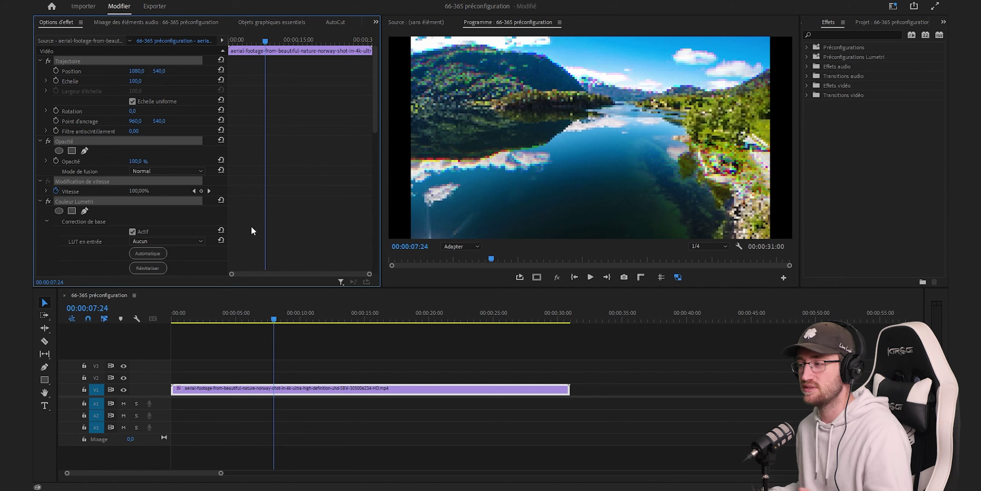
left_click(277, 227)
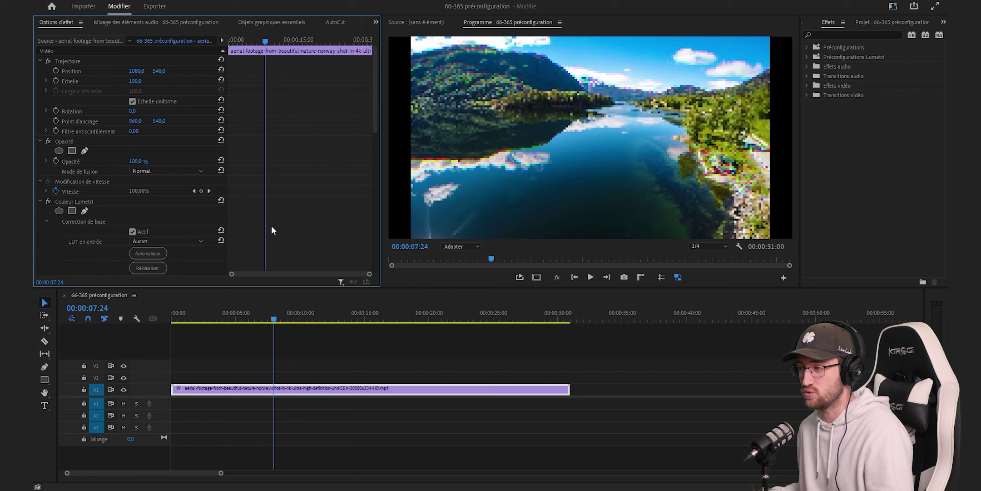
left_click(67, 141)
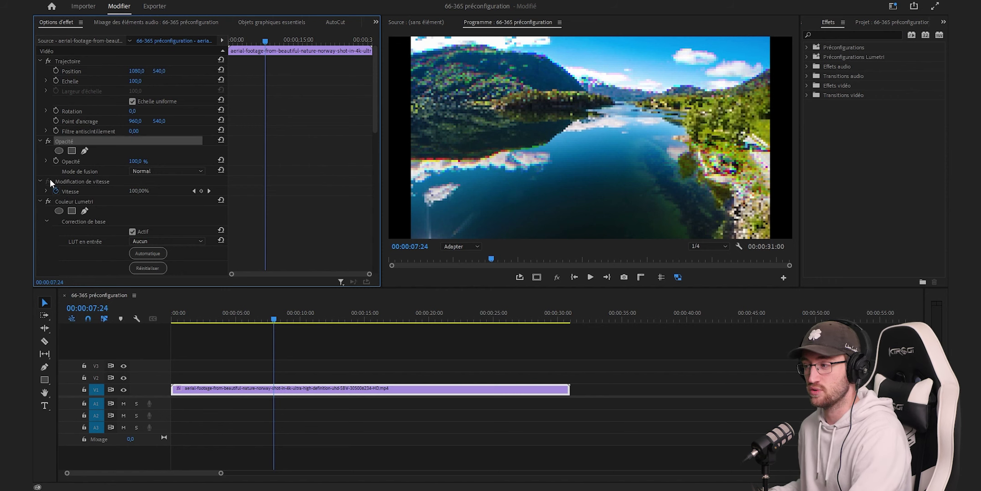
left_click(72, 199, "ctrl")
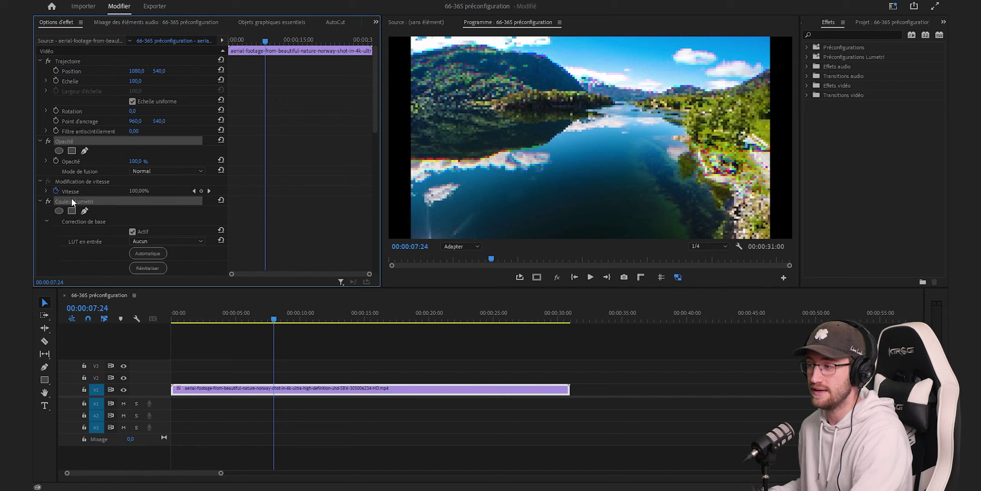
left_click(79, 180, "ctrl")
left_click(76, 63, "ctrl")
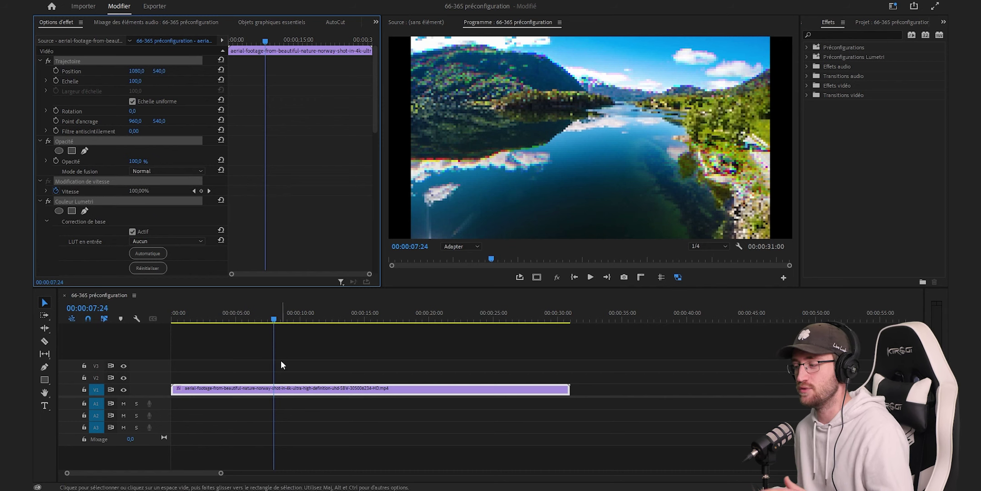
Step: Save the selected effects as a preset named 'Tuto préconfiguration'
right_click(109, 85)
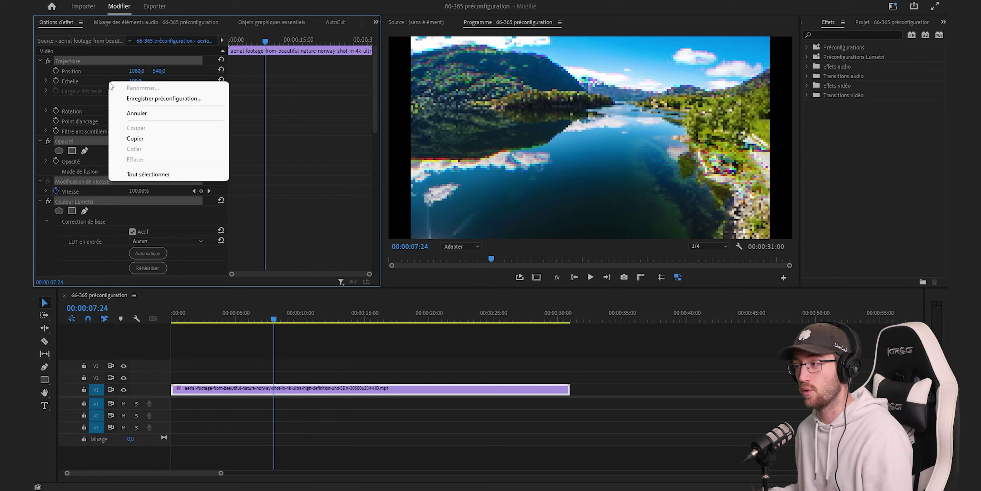
left_click(143, 98)
type("Tuto préconfiguration")
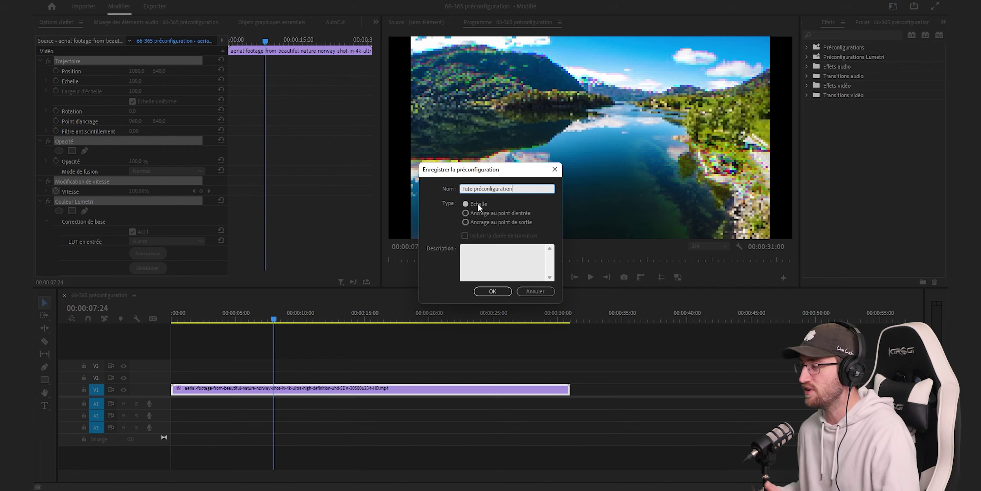
left_click(487, 253)
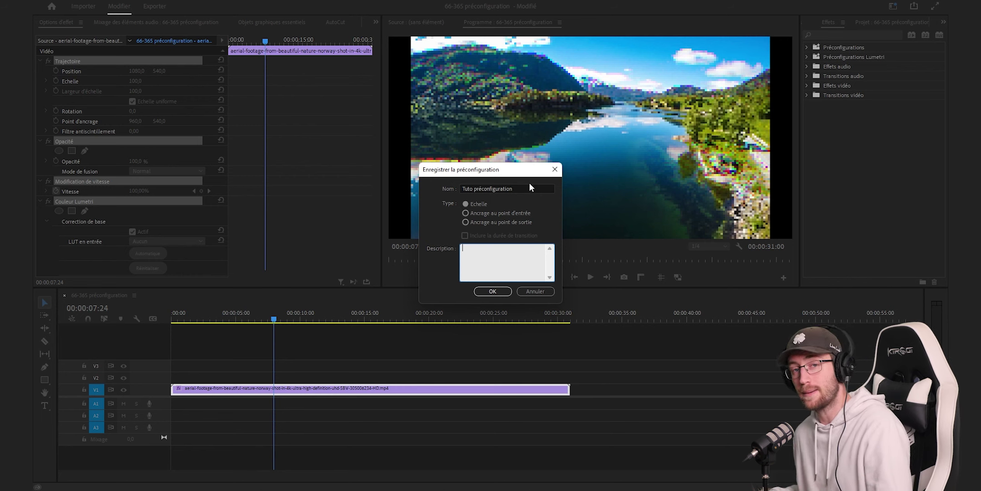
left_click(493, 291)
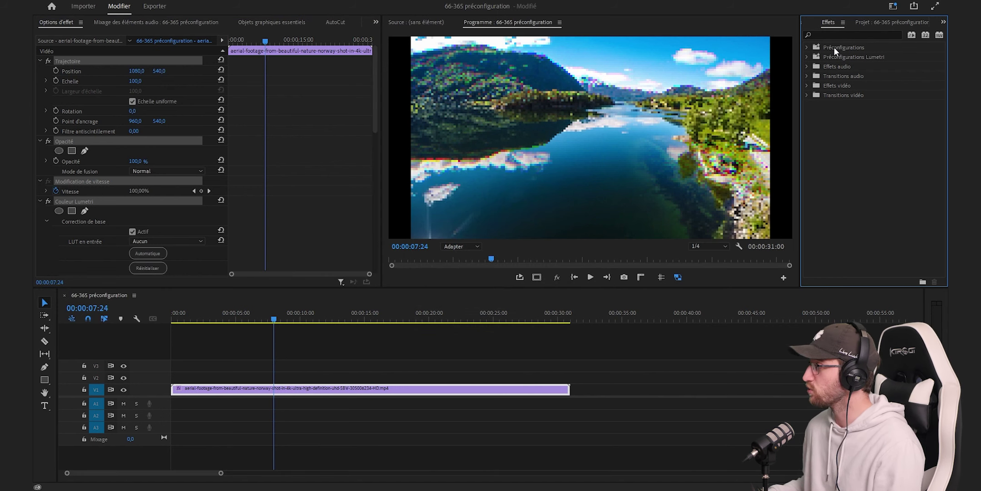
Step: Drag the Tuto préconfiguration preset from Préconfigurations onto the river clip in the timeline
left_click(807, 47)
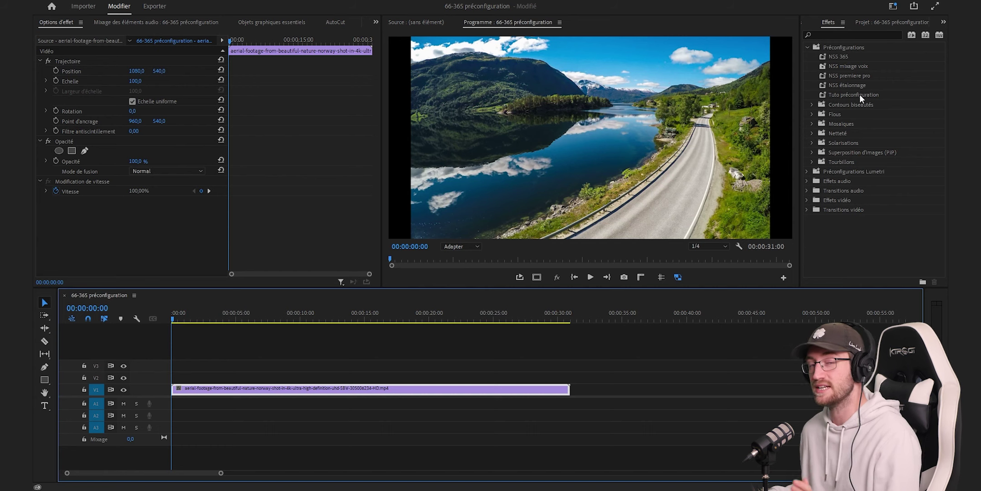
left_click_drag(860, 95, 318, 389)
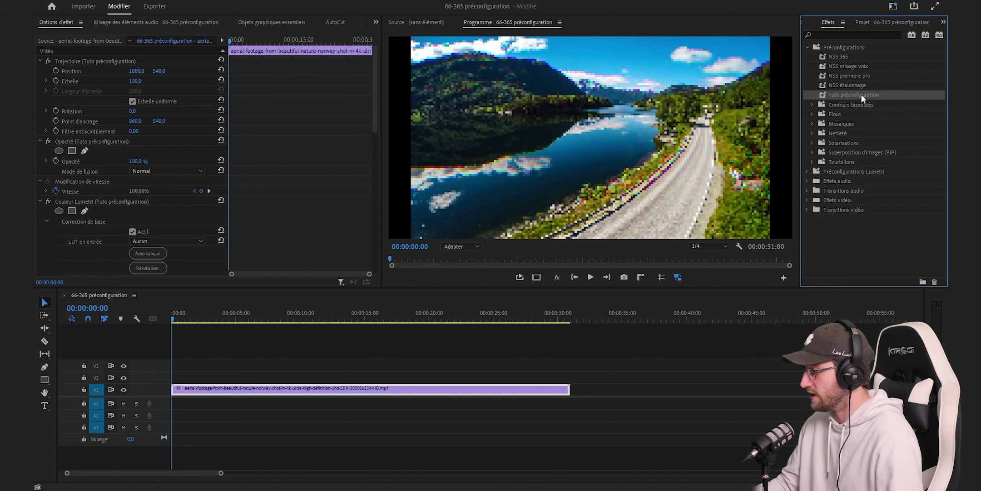
Step: Delete the Tuto préconfiguration preset from the Préconfigurations folder and confirm
key("Delete")
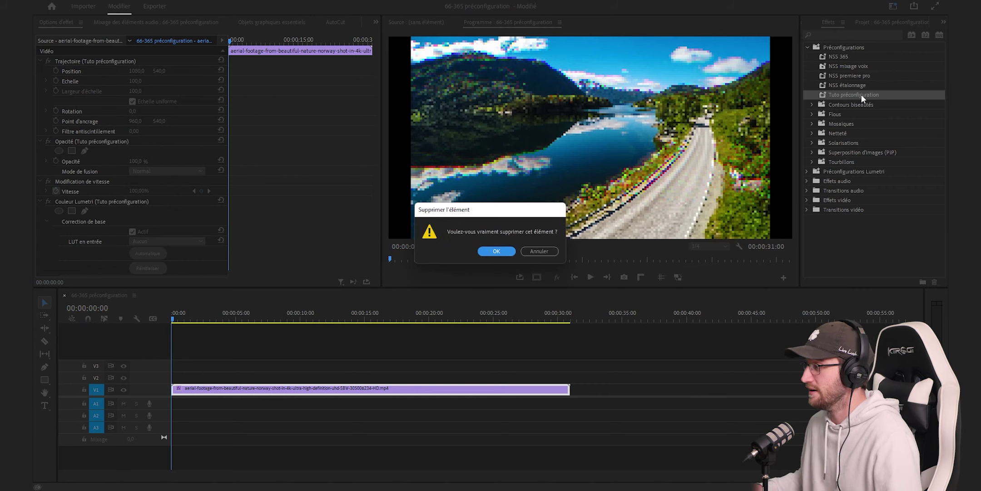
left_click(502, 251)
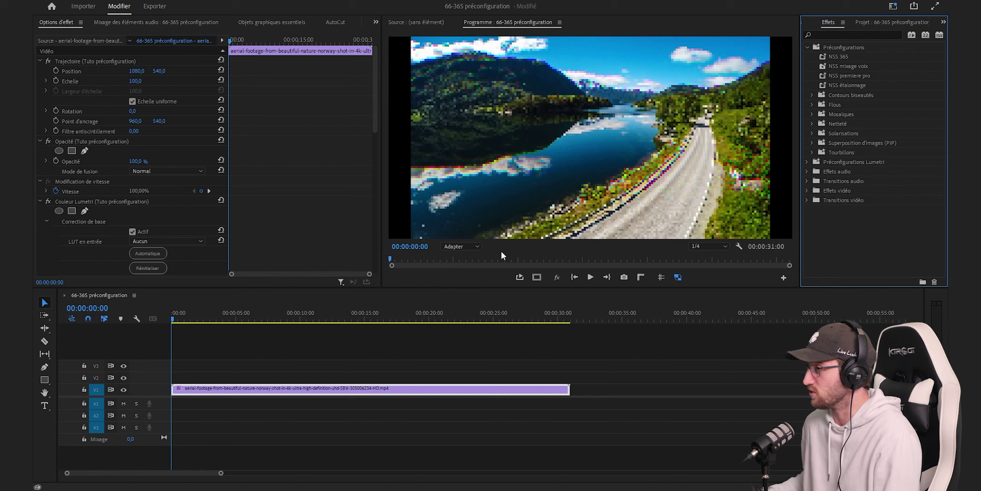